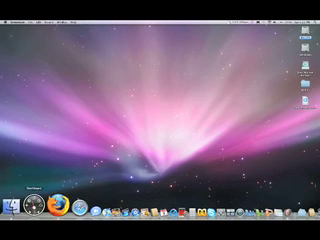
Open a Finder window and go from Documents into the Word documents folder
click(22, 210)
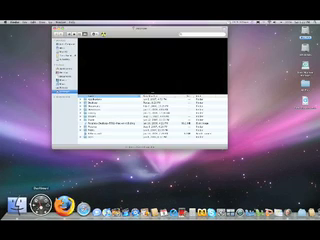
key(super+shift+o)
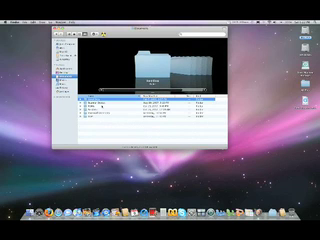
key(super+shift+d)
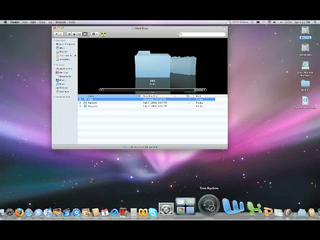
Step back through Time Machine to the February 5, 2008 backup and select the deleted document
click(209, 203)
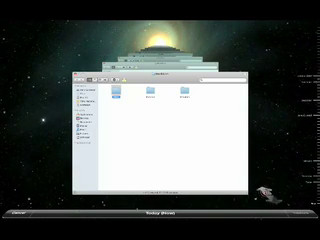
click(148, 70)
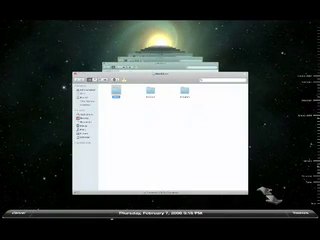
click(267, 190)
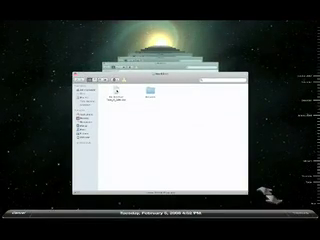
click(116, 92)
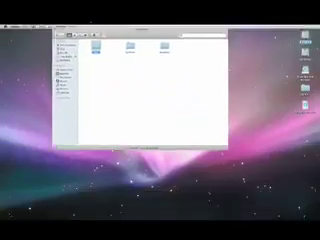
Select the recovered Word document in its original Finder folder
click(132, 77)
click(130, 52)
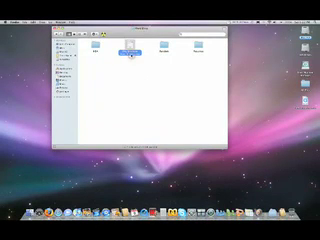